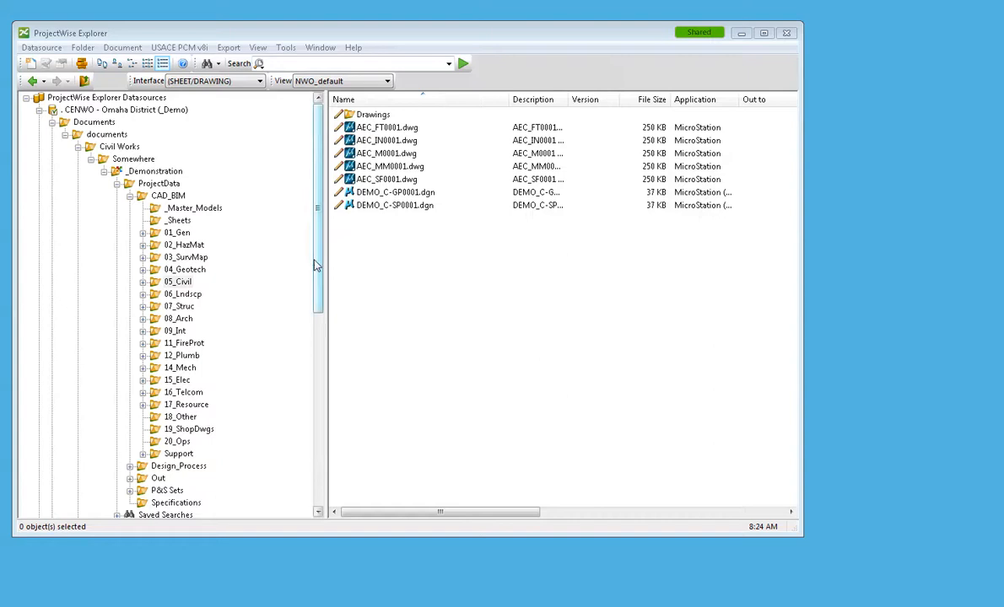
{"action": "scroll", "coordinate": [304, 319], "scroll_direction": "down", "scroll_amount": 5}
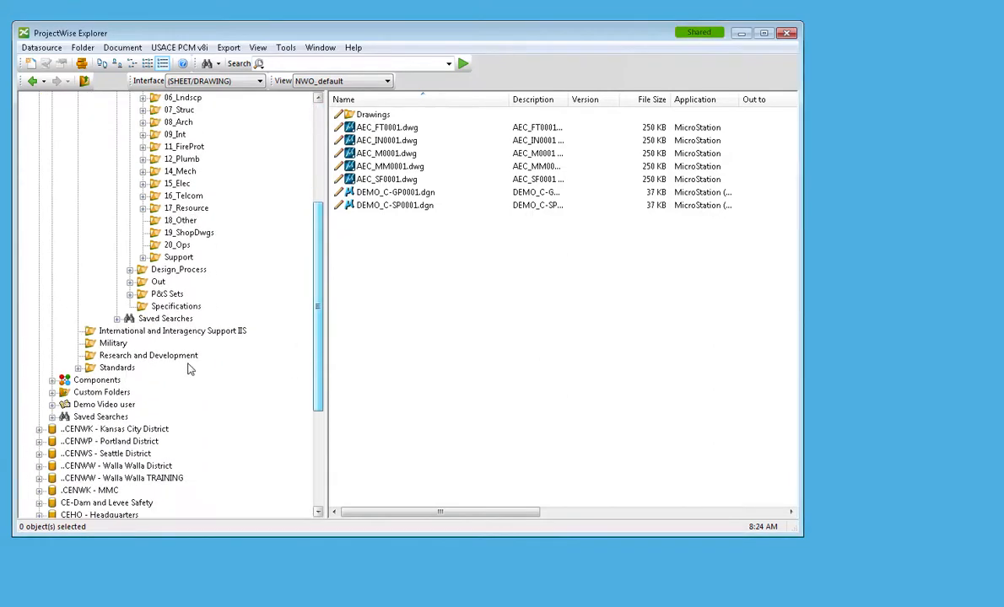
List the seed files in Standards > AEC_WS_001 > Workspace > Standards > Bentley > seed.
{"action": "left_click", "coordinate": [78, 367]}
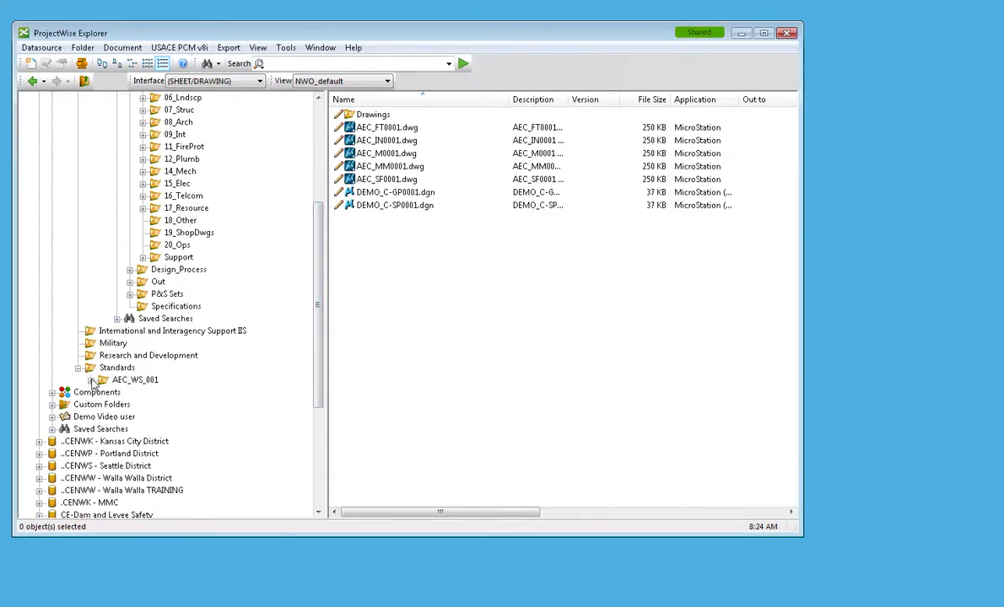
{"action": "left_click", "coordinate": [90, 380]}
{"action": "left_click", "coordinate": [104, 417]}
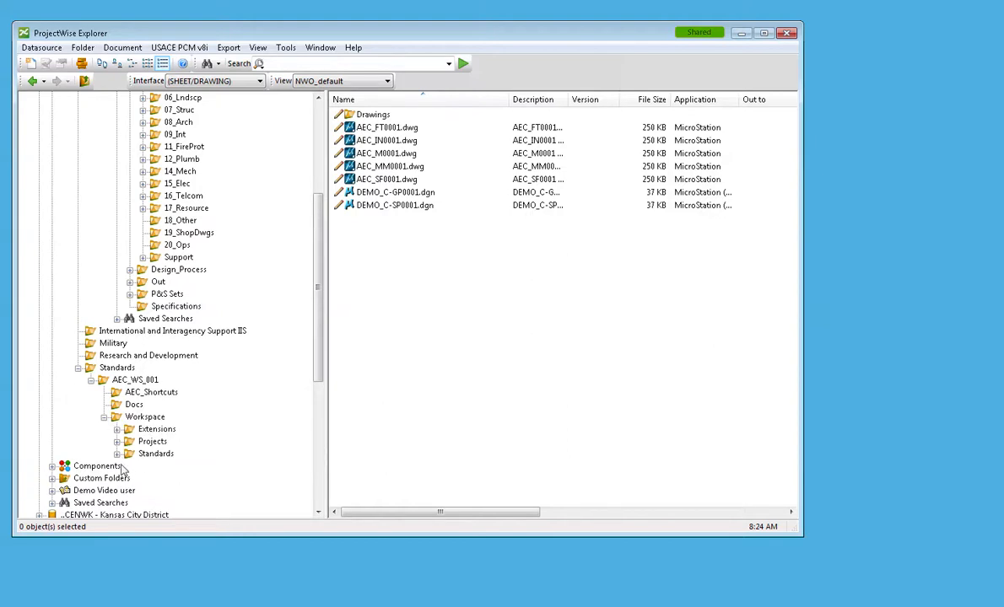
{"action": "left_click", "coordinate": [117, 453]}
{"action": "left_click", "coordinate": [129, 478]}
{"action": "left_click", "coordinate": [171, 478]}
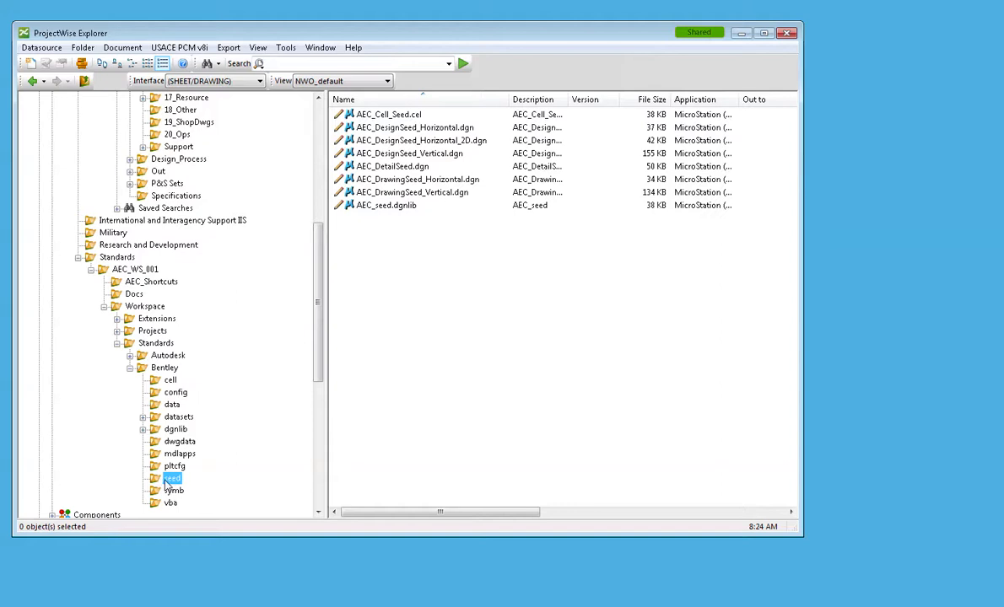
Place a shortcut to the seed folder on the desktop and switch to the CAD_BIM folder.
{"action": "mouse_move", "coordinate": [166, 479]}
{"action": "left_mouse_down"}
{"action": "mouse_move", "coordinate": [189, 488]}
{"action": "mouse_move", "coordinate": [854, 380]}
{"action": "left_mouse_up"}
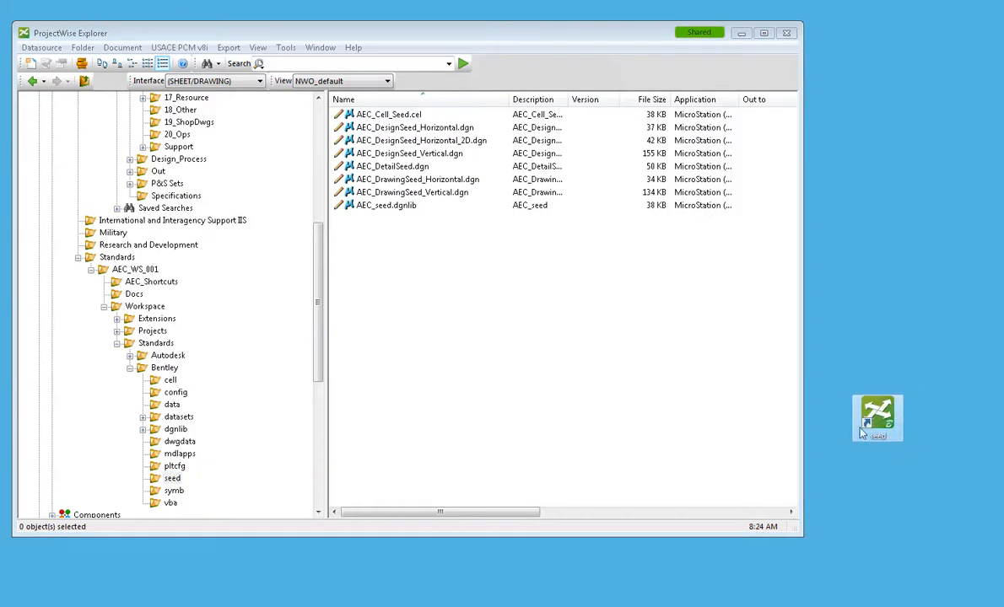
{"action": "left_click", "coordinate": [80, 257]}
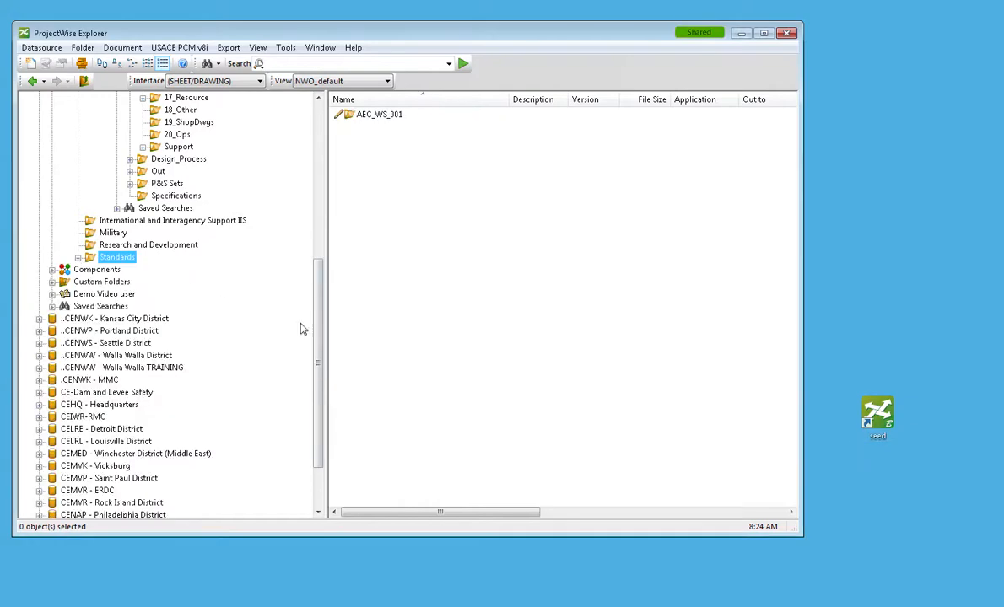
{"action": "left_click_drag", "start_coordinate": [319, 312], "coordinate": [324, 109]}
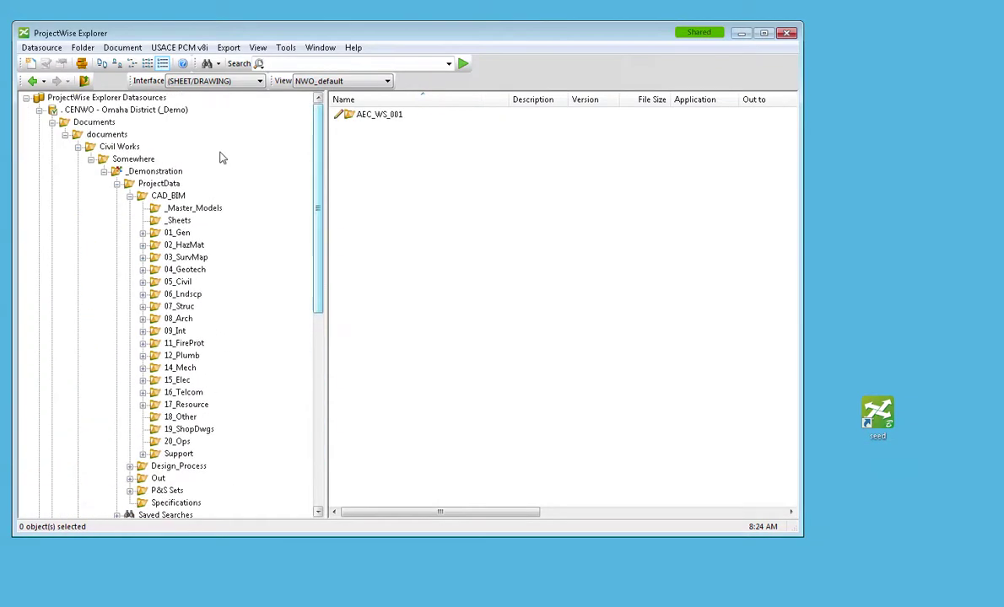
{"action": "left_click", "coordinate": [168, 195]}
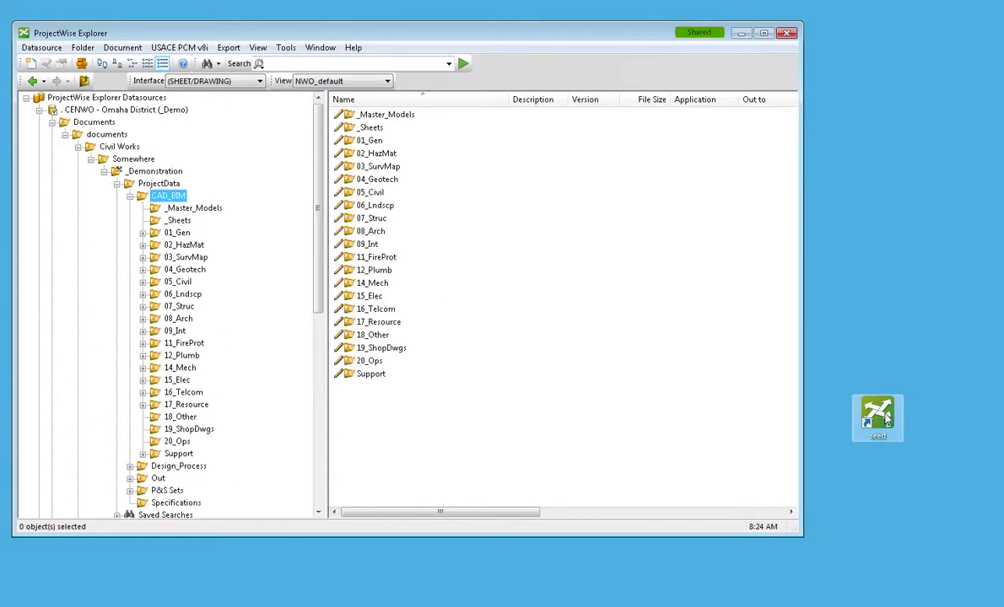
Add the desktop seed shortcut to CAD_BIM as a document, using No Wizard.
{"action": "left_click_drag", "start_coordinate": [887, 419], "coordinate": [393, 434]}
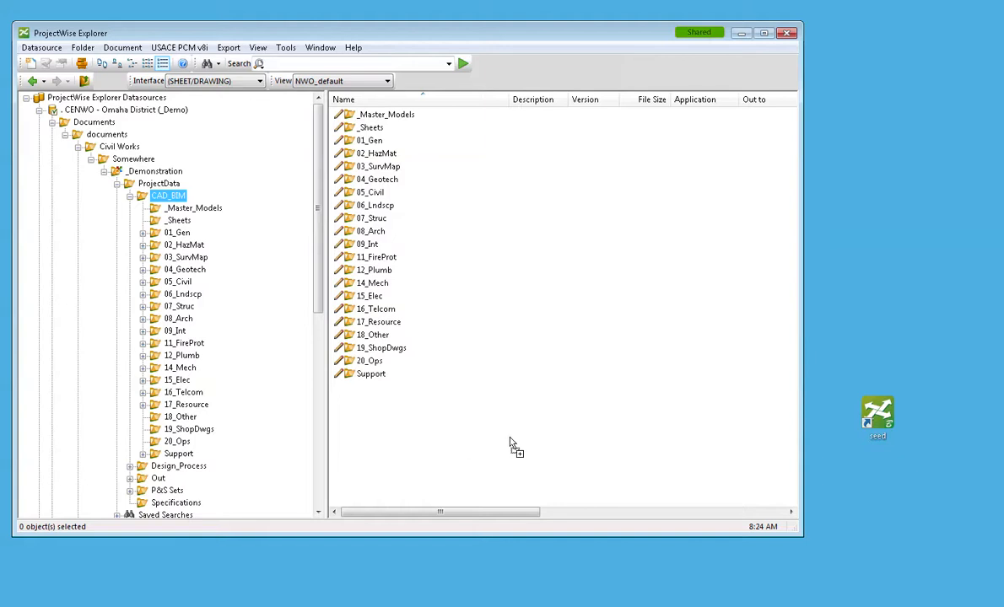
{"action": "left_click_drag", "start_coordinate": [394, 434], "coordinate": [378, 414]}
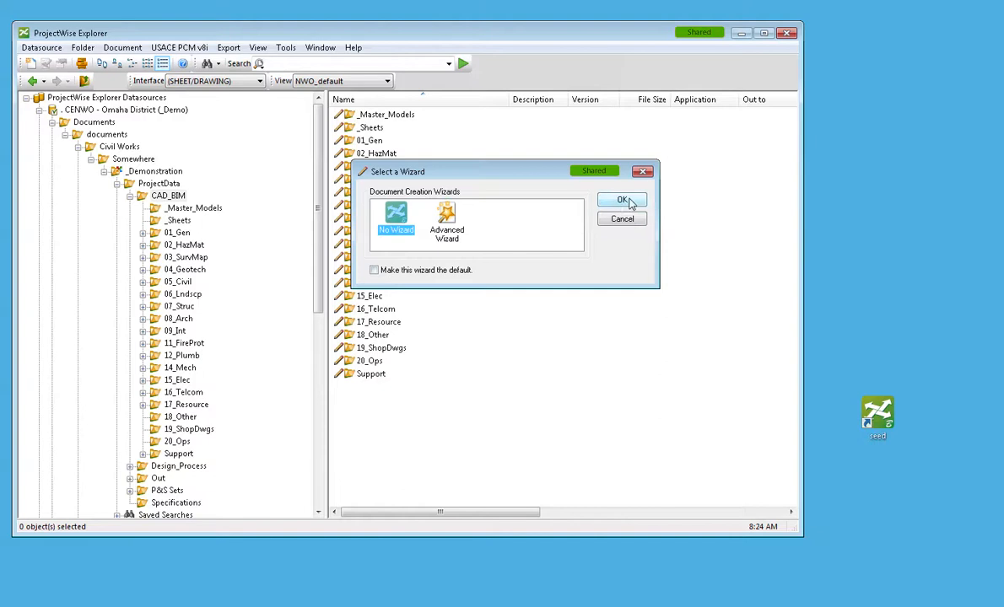
{"action": "left_click", "coordinate": [622, 200]}
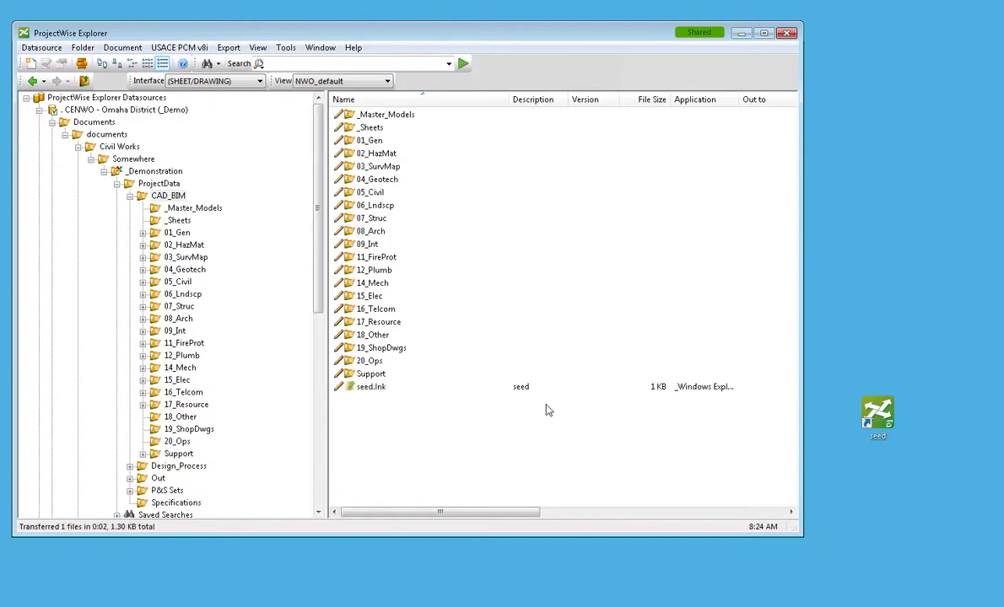
Set seed.lnk in CAD_BIM to final status and select the 05_Civil folder.
{"action": "right_click", "coordinate": [361, 387]}
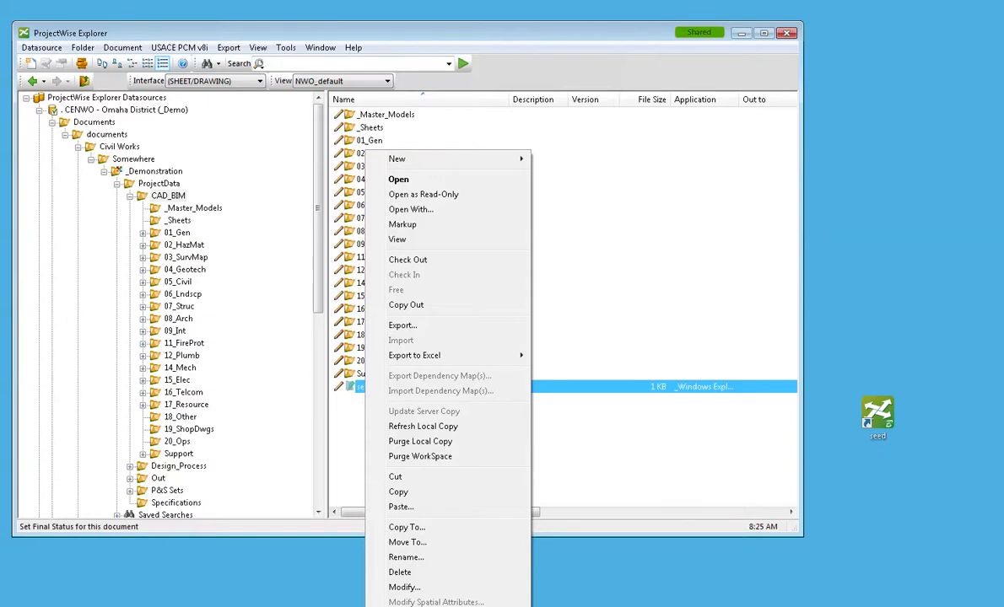
{"action": "key", "text": "Return"}
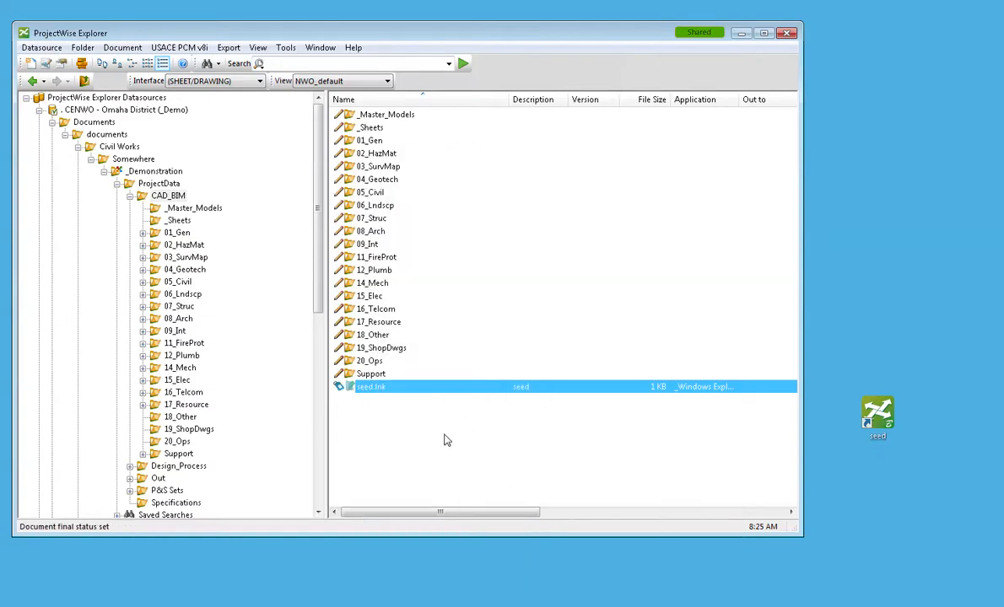
{"action": "left_click", "coordinate": [371, 193]}
From CAD_BIM, follow the read-only seed.lnk shortcut to the Bentley seed folder.
{"action": "double_click", "coordinate": [377, 197]}
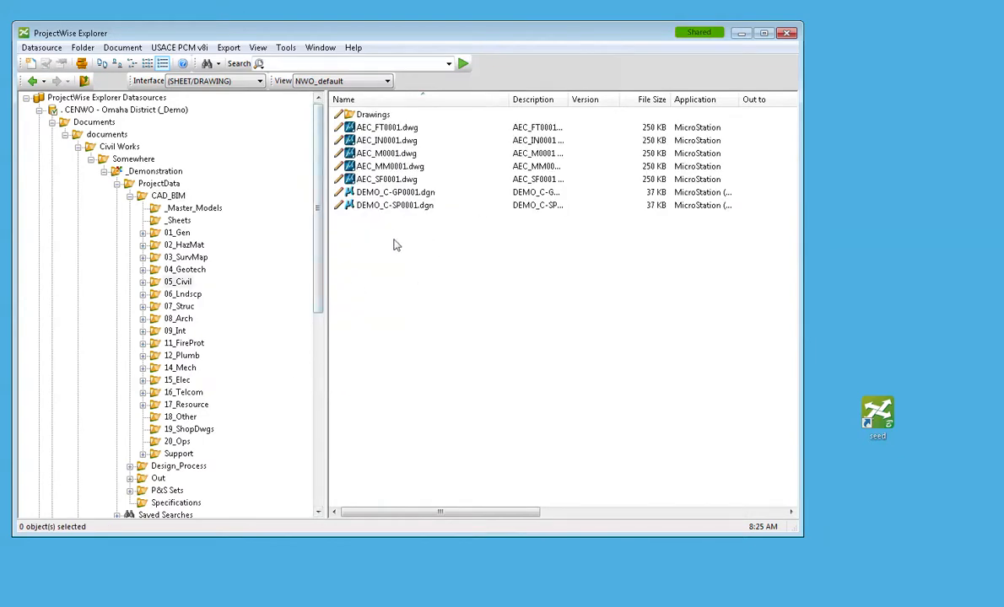
{"action": "left_click", "coordinate": [168, 195]}
{"action": "left_click", "coordinate": [364, 388]}
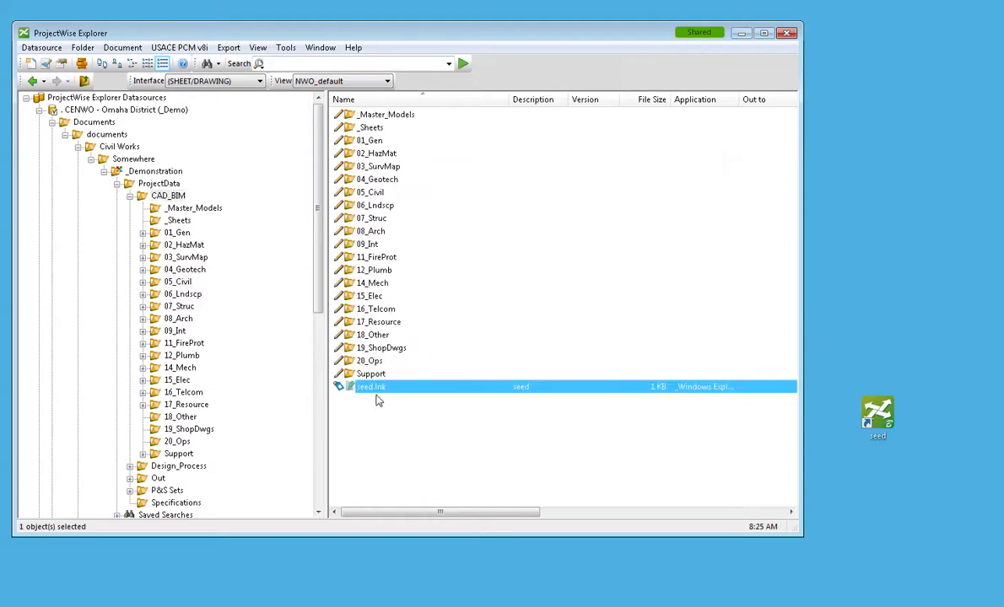
{"action": "double_click", "coordinate": [367, 393]}
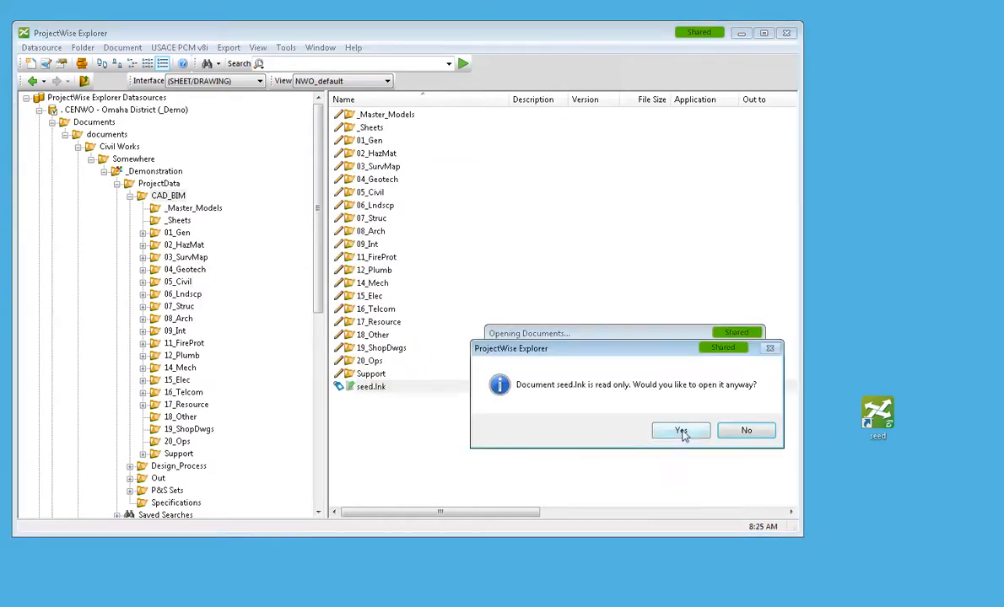
{"action": "left_click", "coordinate": [641, 407]}
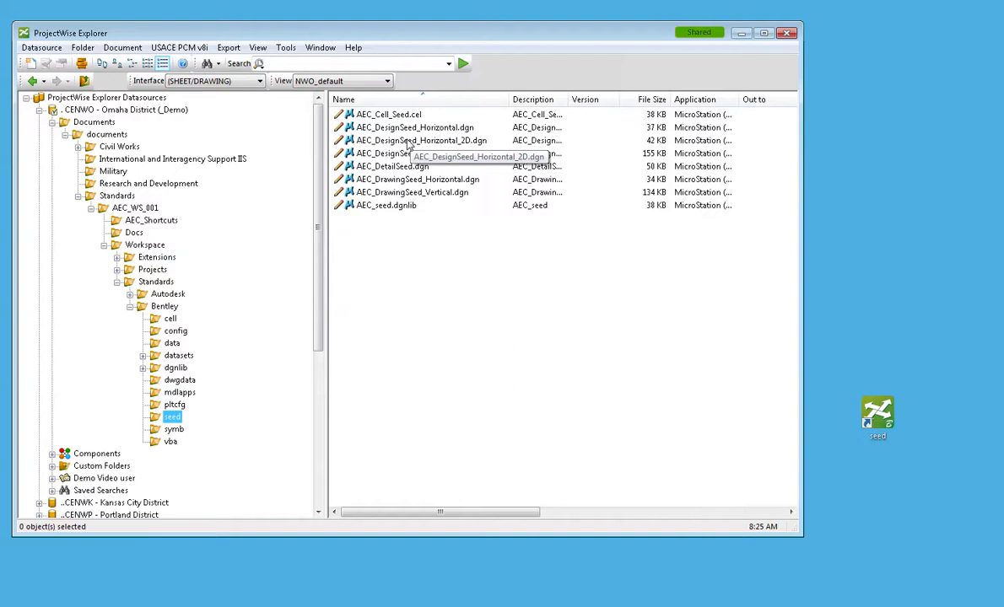
Copy AEC_DesignSeed_Horizontal_2D.dgn and return to 05_Civil via the navigation history.
{"action": "right_click", "coordinate": [404, 141]}
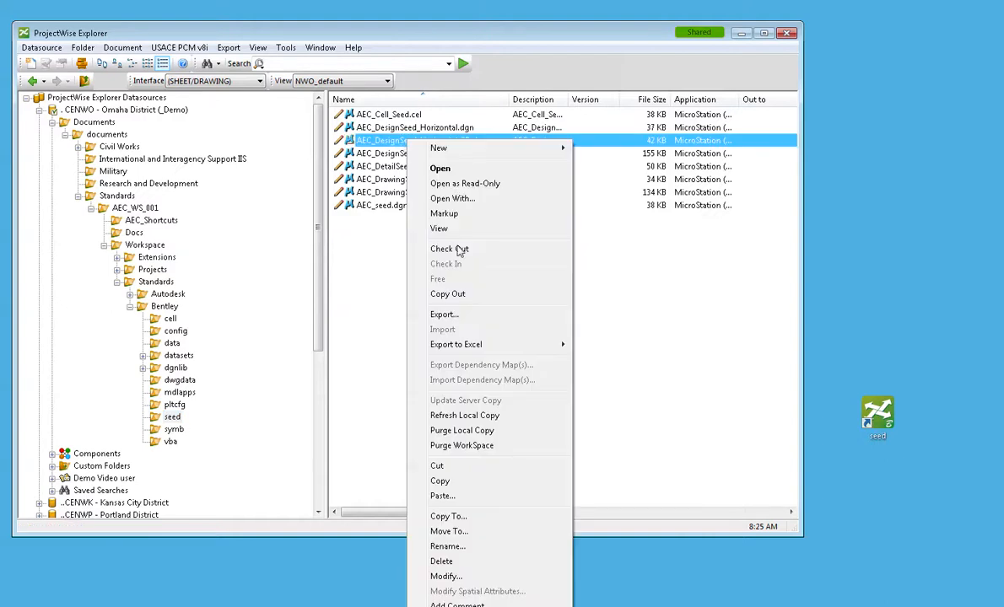
{"action": "left_click", "coordinate": [460, 479]}
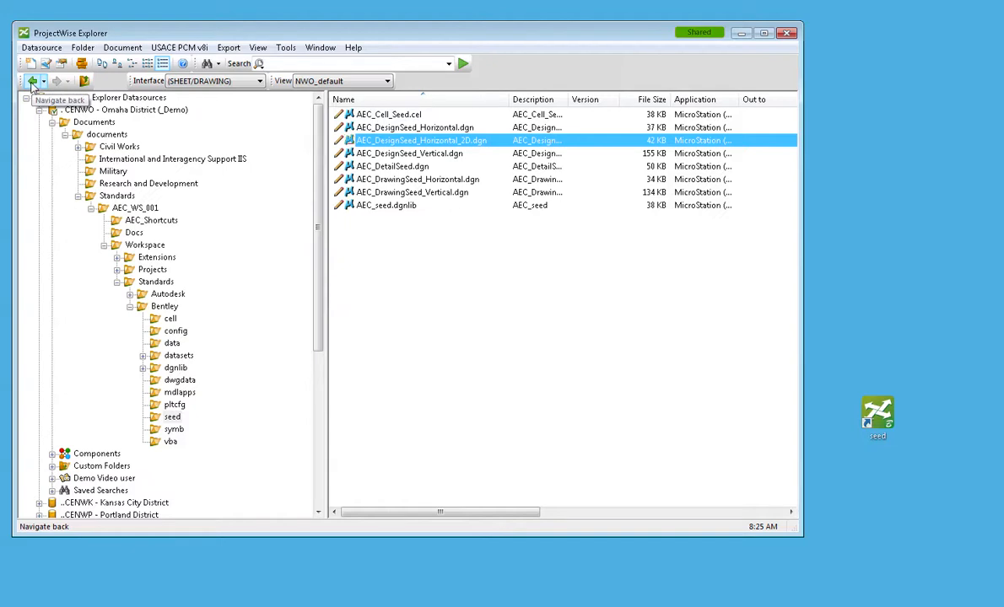
{"action": "left_click", "coordinate": [44, 81]}
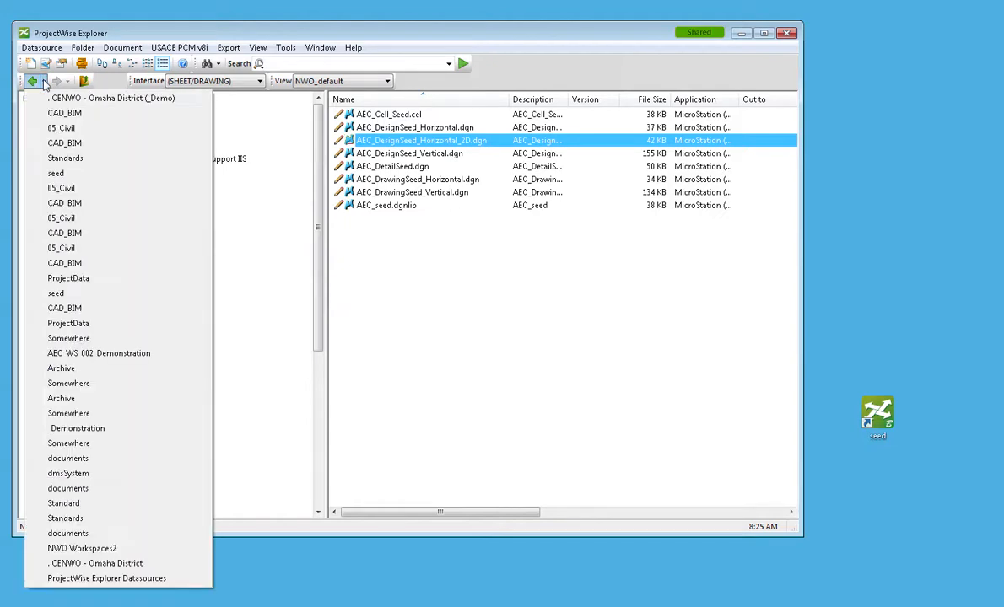
{"action": "left_click", "coordinate": [61, 128]}
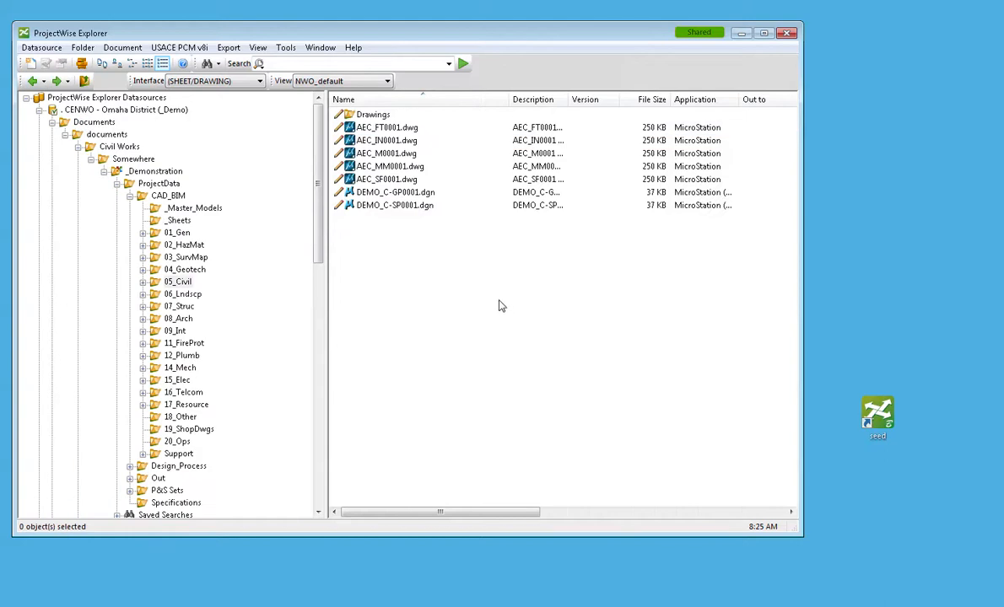
Paste AEC_DesignSeed_Horizontal_2D.dgn into 05_Civil, confirming the copy with no wizard.
{"action": "right_click", "coordinate": [358, 247]}
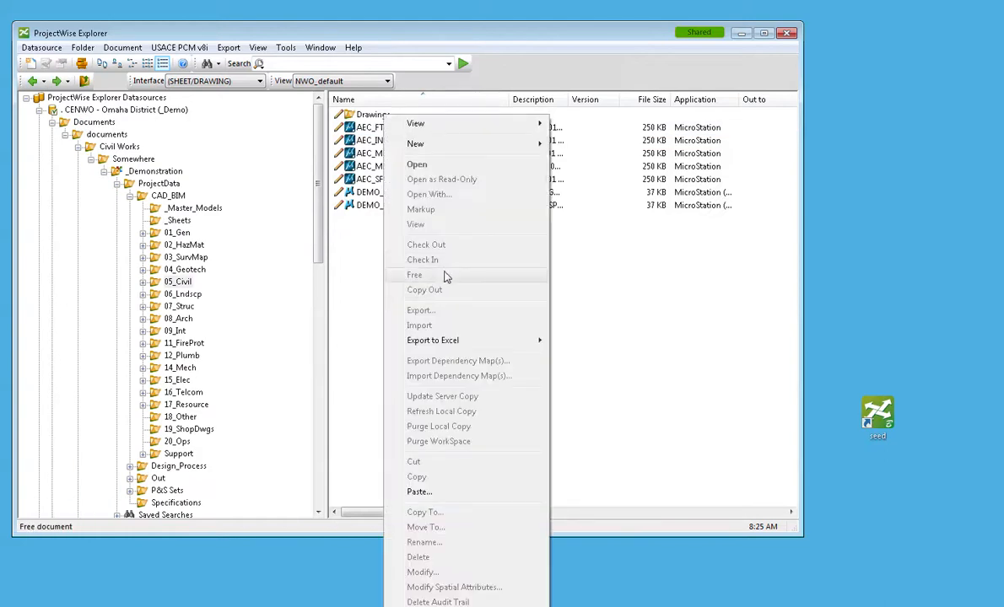
{"action": "left_click", "coordinate": [455, 491]}
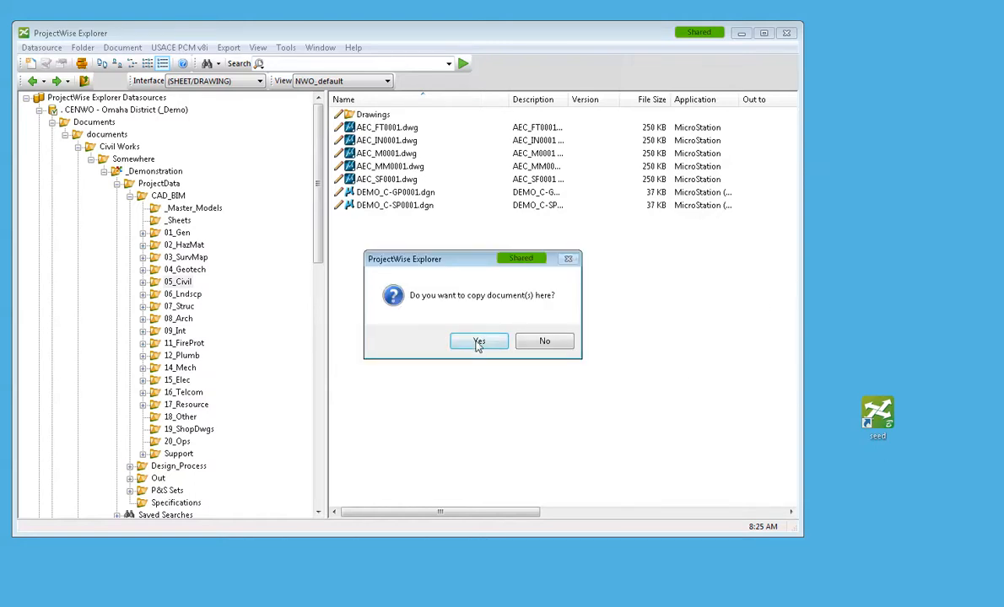
{"action": "left_click", "coordinate": [478, 342]}
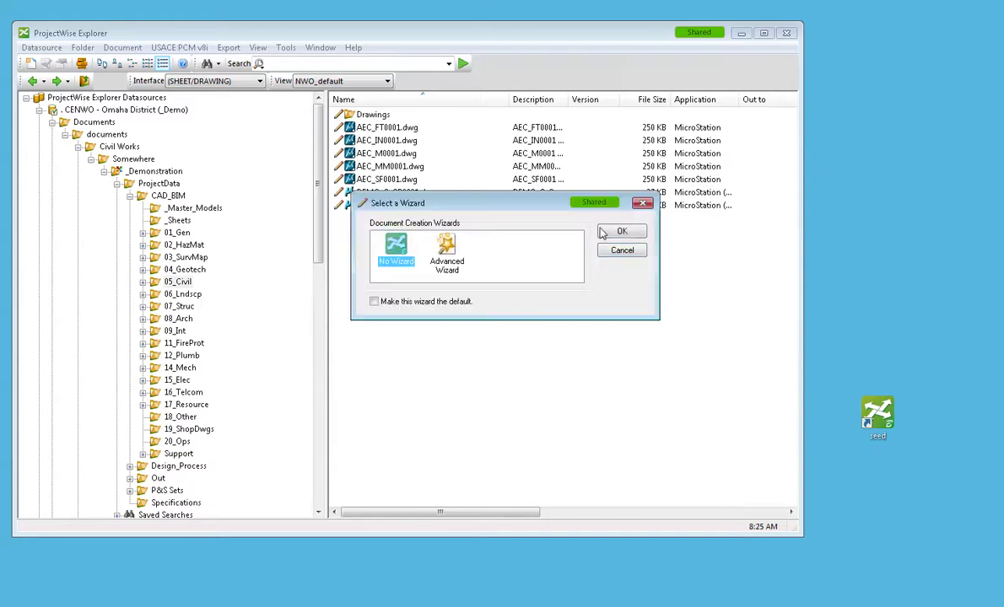
{"action": "left_click", "coordinate": [621, 231]}
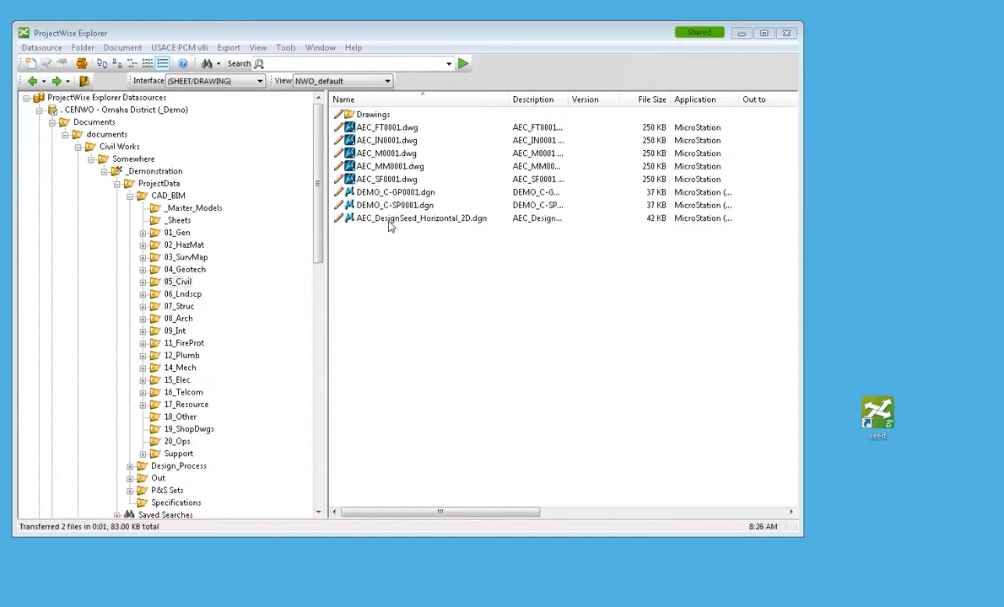
Rename the copied seed to Demo_C-SP0001.dgn with description Civil Site Plan Area 1.
{"action": "right_click", "coordinate": [388, 218]}
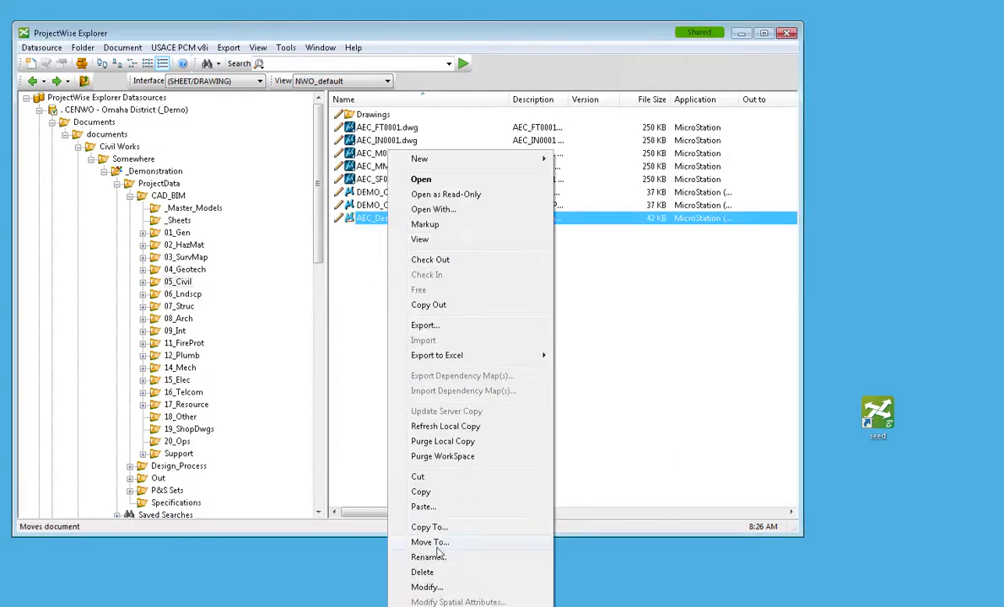
{"action": "left_click", "coordinate": [426, 558]}
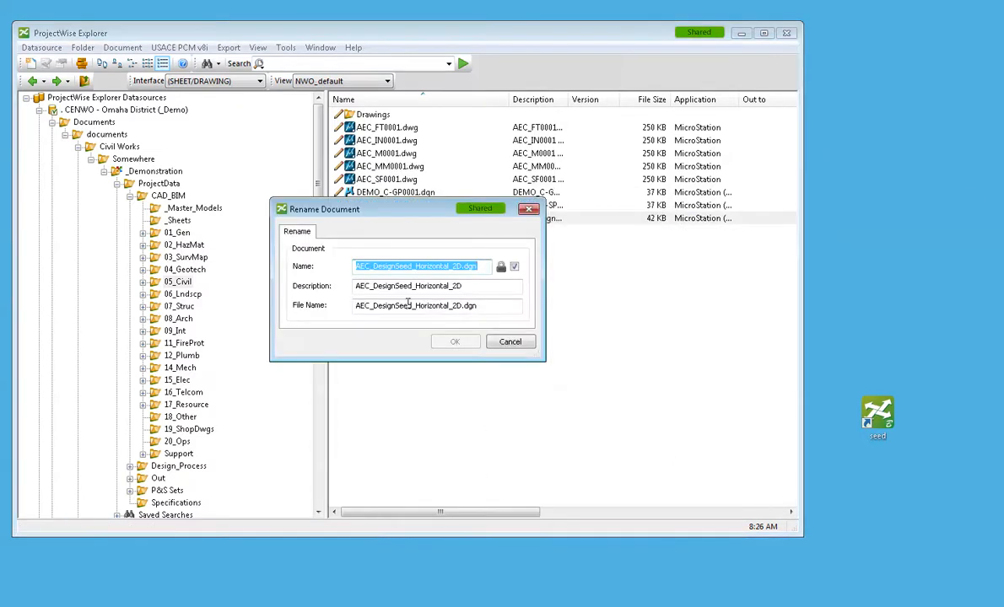
{"action": "left_click_drag", "start_coordinate": [460, 266], "coordinate": [337, 266]}
{"action": "type", "text": "D"}
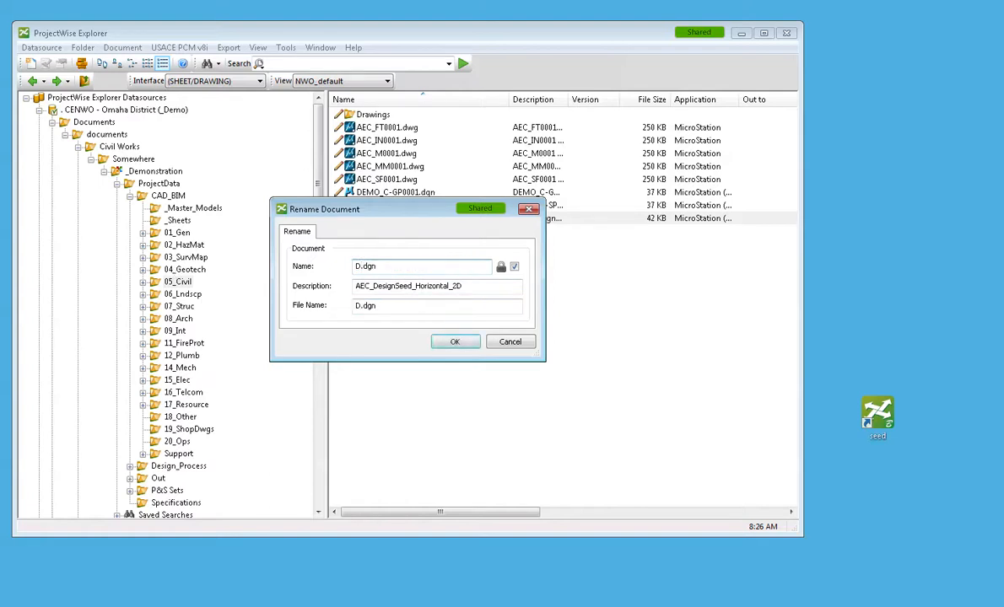
{"action": "type", "text": "emo"}
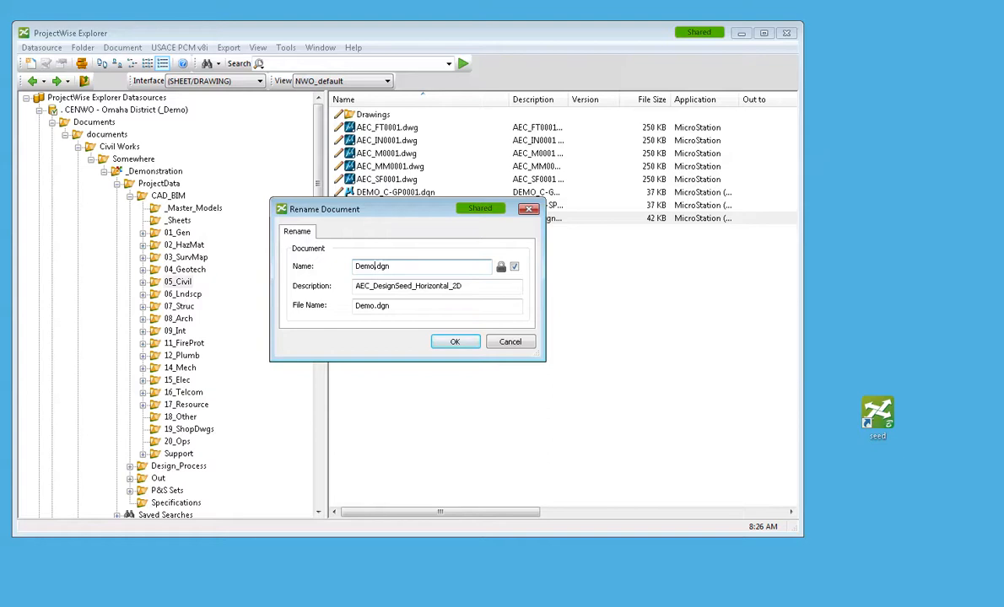
{"action": "type", "text": "_C"}
{"action": "type", "text": "-SP"}
{"action": "type", "text": "0001"}
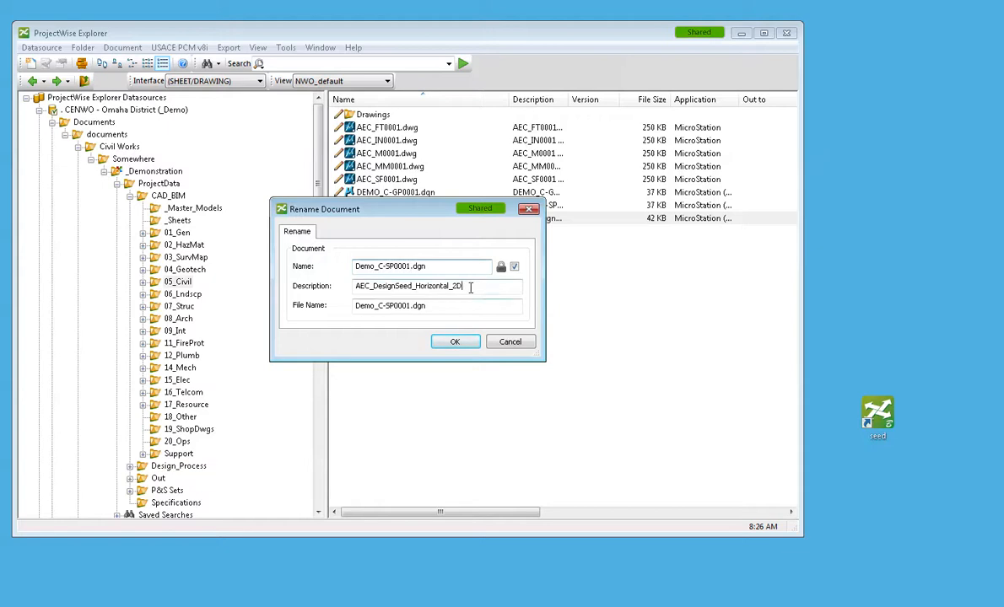
{"action": "key", "text": "Tab"}
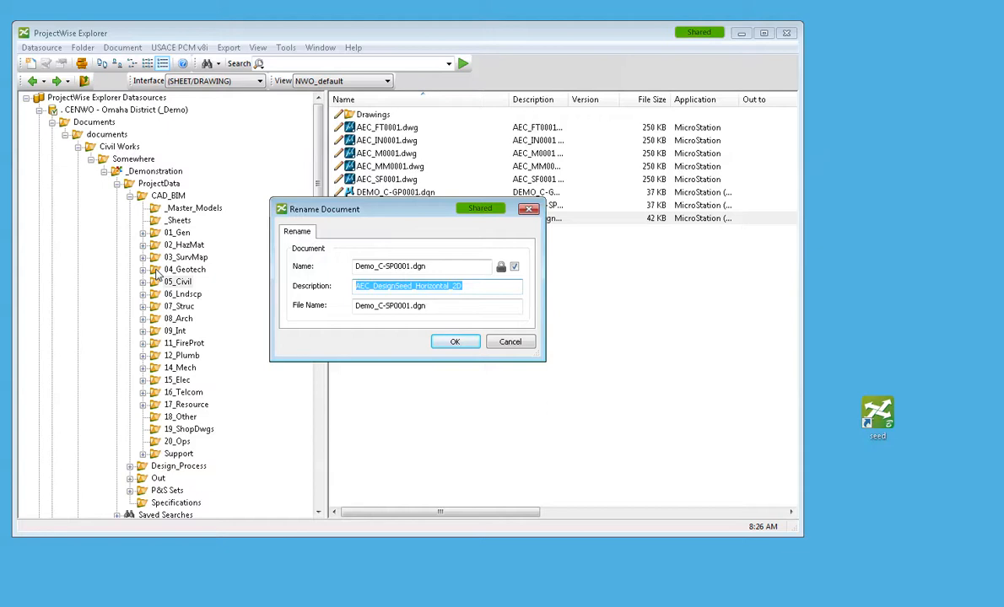
{"action": "type", "text": "c"}
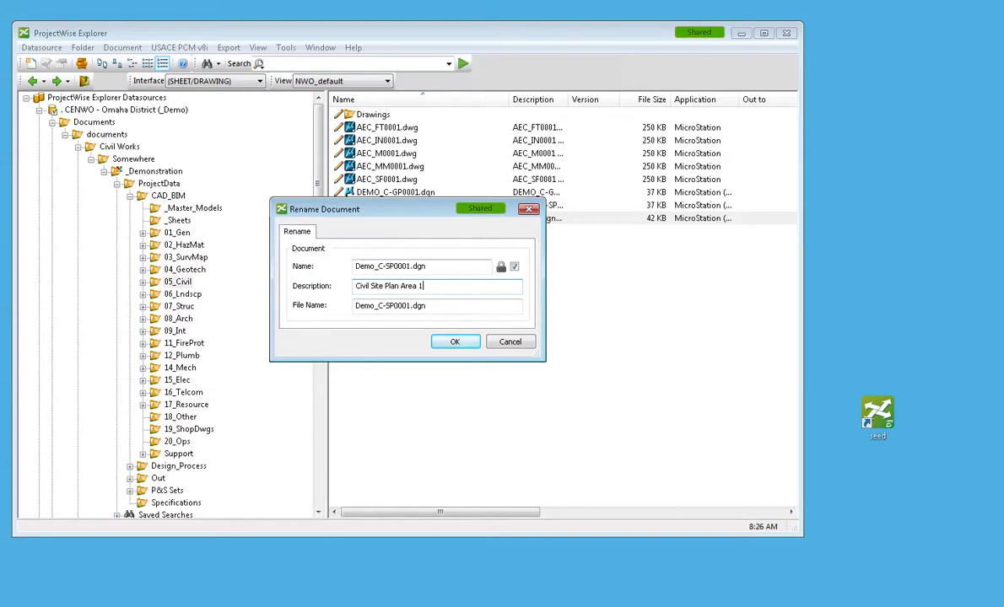
{"action": "left_click", "coordinate": [453, 341]}
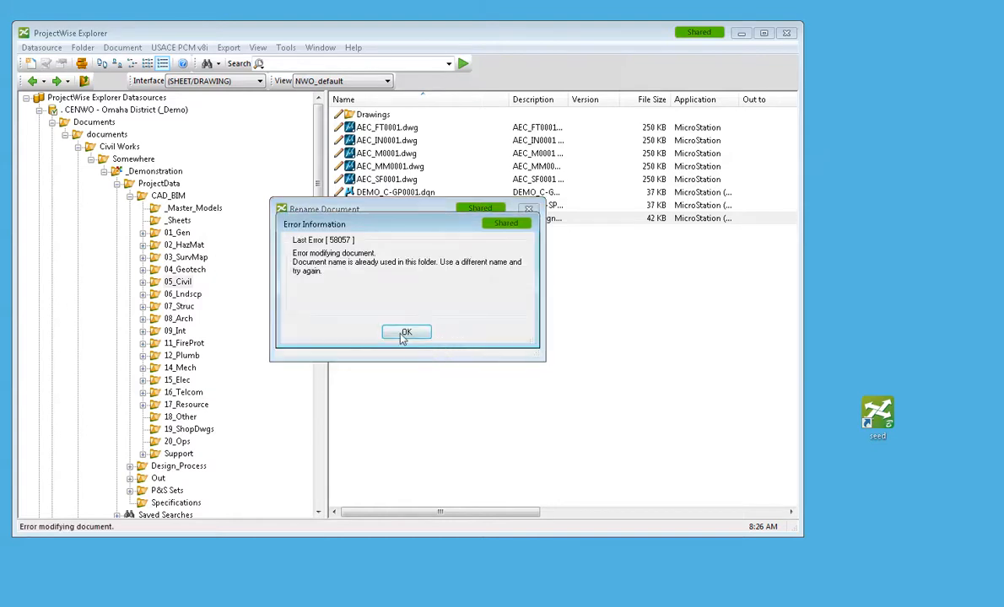
After the duplicate-name error, correct the name to Demo_C-SP0002.dgn and apply it.
{"action": "left_click", "coordinate": [403, 334]}
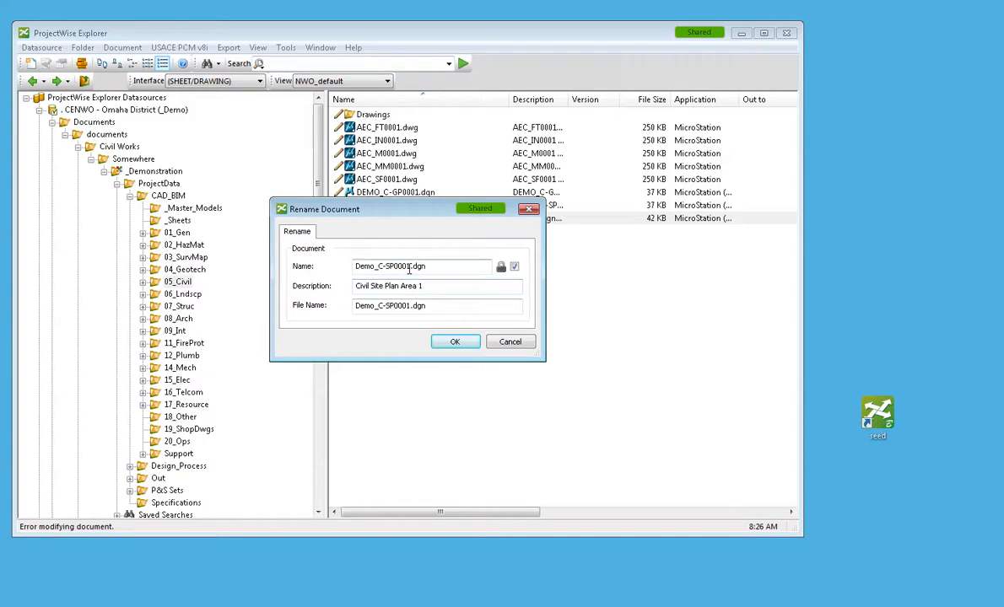
{"action": "type", "text": "2"}
{"action": "left_click", "coordinate": [455, 342]}
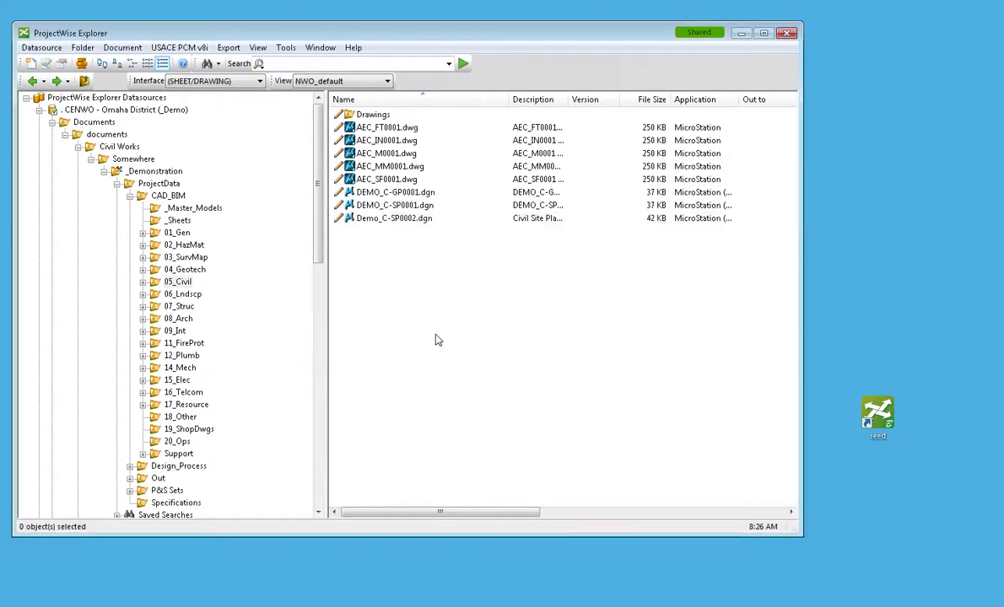